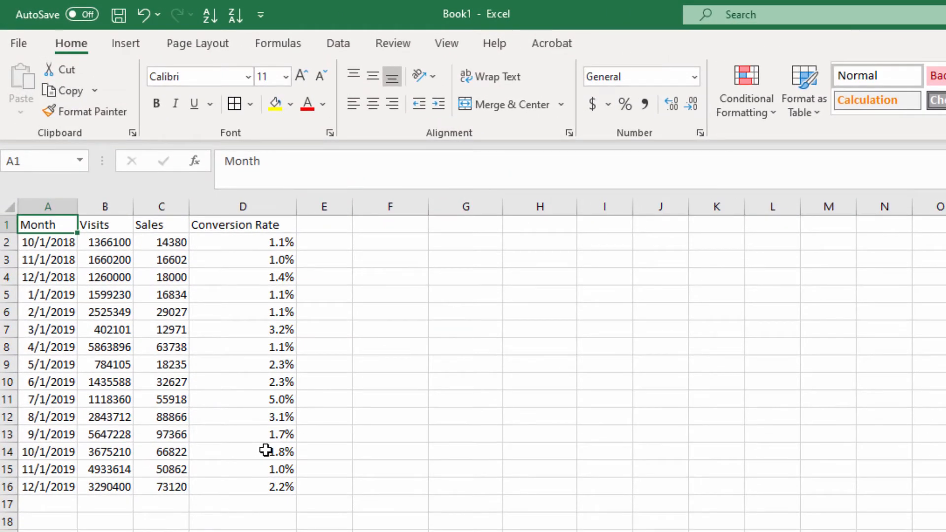
# - Create a PivotTable from the Month to Conversion Rate data in A1:D16, placed on the existing worksheet at cell F2
pyautogui.hotkey('ctrl', 'shift', 'Right')
pyautogui.hotkey('ctrl', 'shift', 'Down')
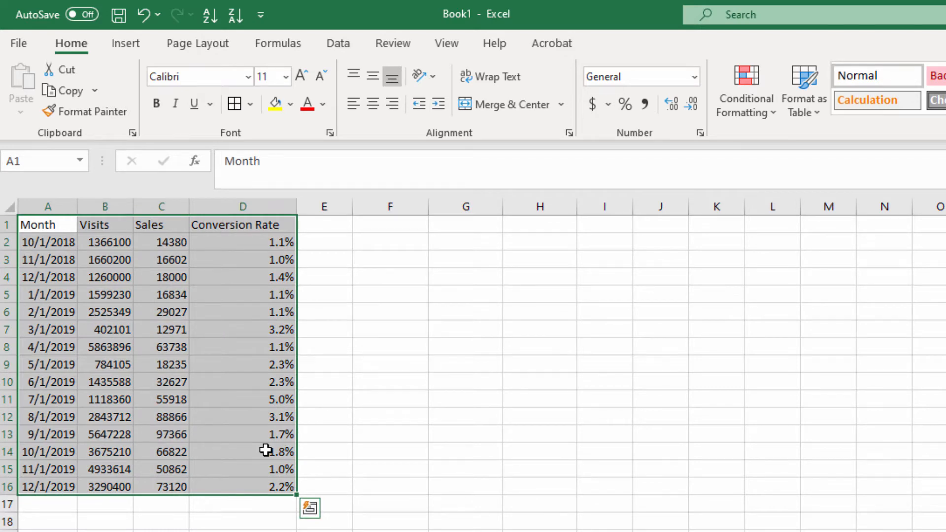
pyautogui.press('alt')
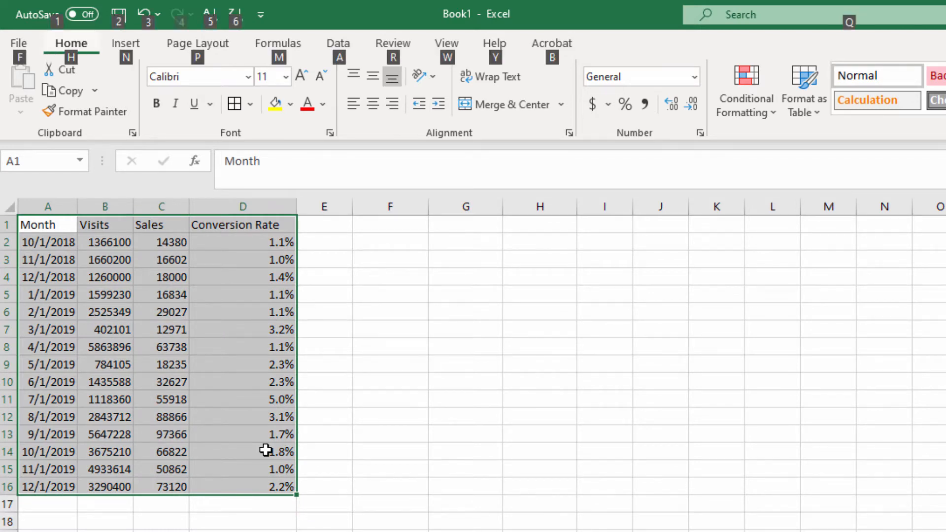
pyautogui.press('n')
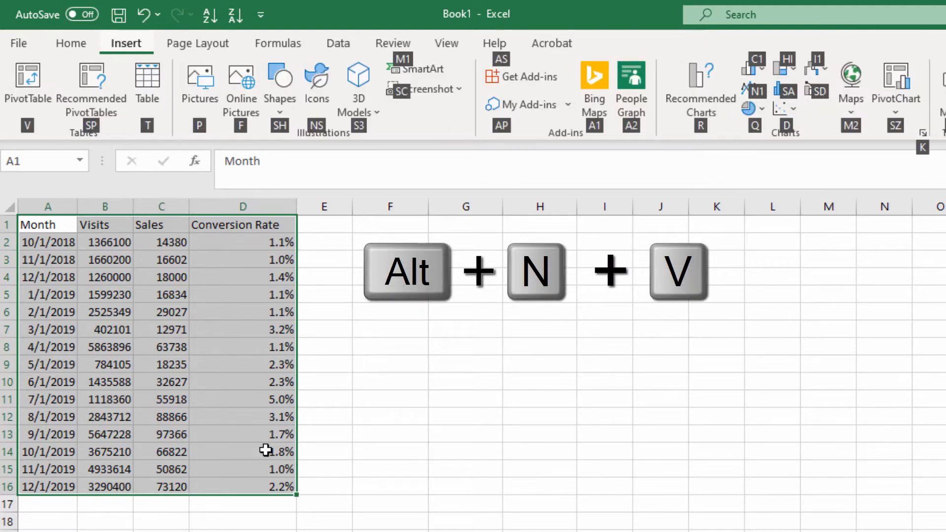
pyautogui.press('v')
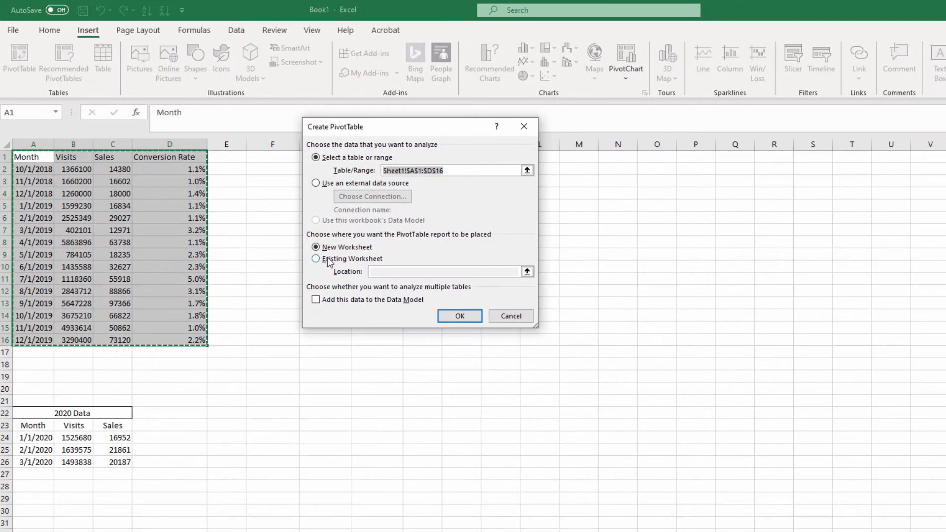
pyautogui.click(343, 281)
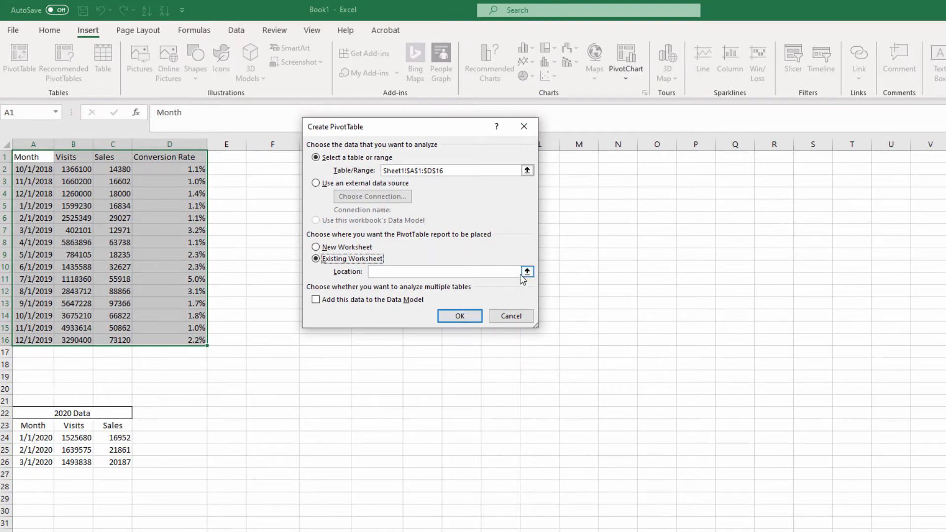
pyautogui.click(572, 295)
pyautogui.click(272, 167)
pyautogui.press('Return')
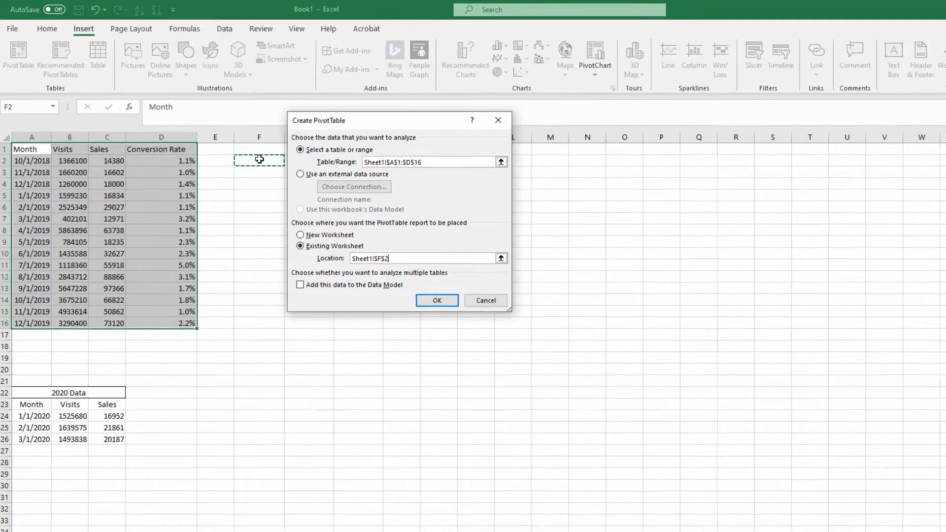
pyautogui.press('Return')
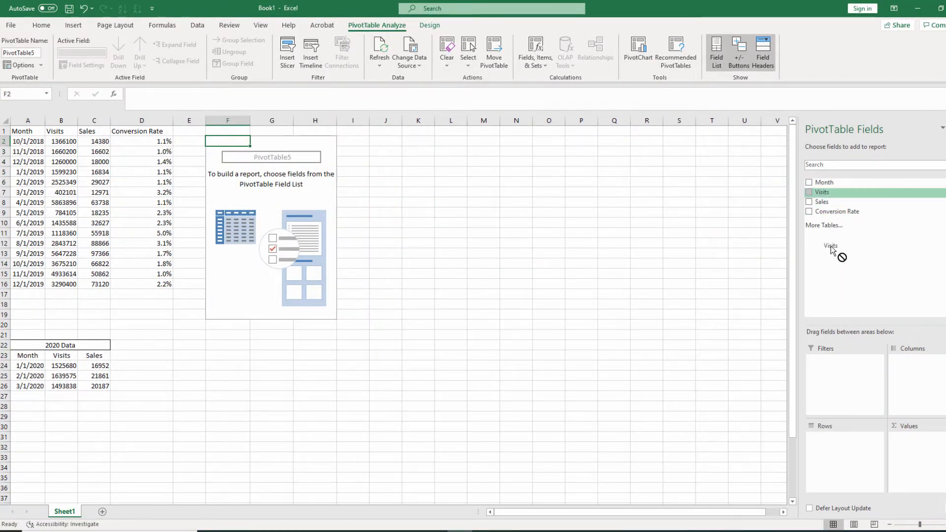
# - Add Visits and Sales as PivotTable values and Month as rows, and expand the years to show individual months
pyautogui.click(822, 191)
pyautogui.click(822, 202)
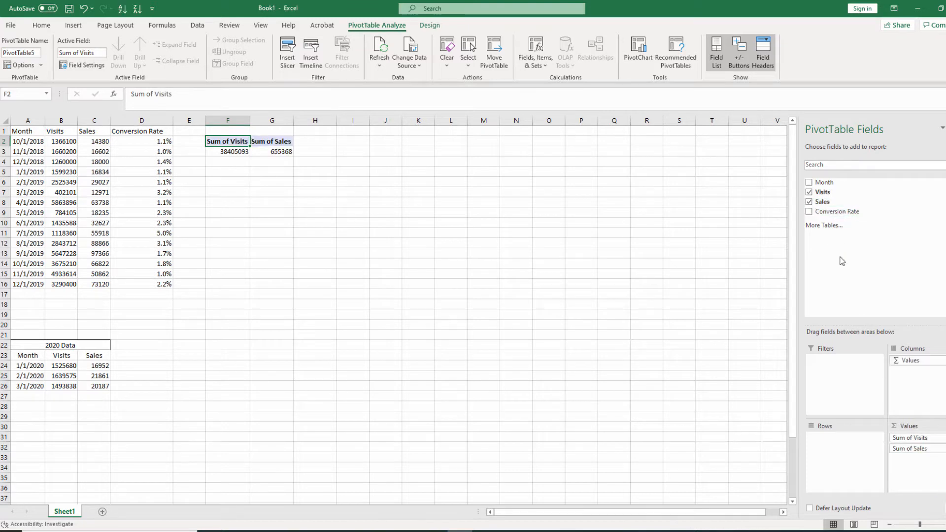
pyautogui.moveTo(824, 182); pyautogui.dragTo(289, 345)
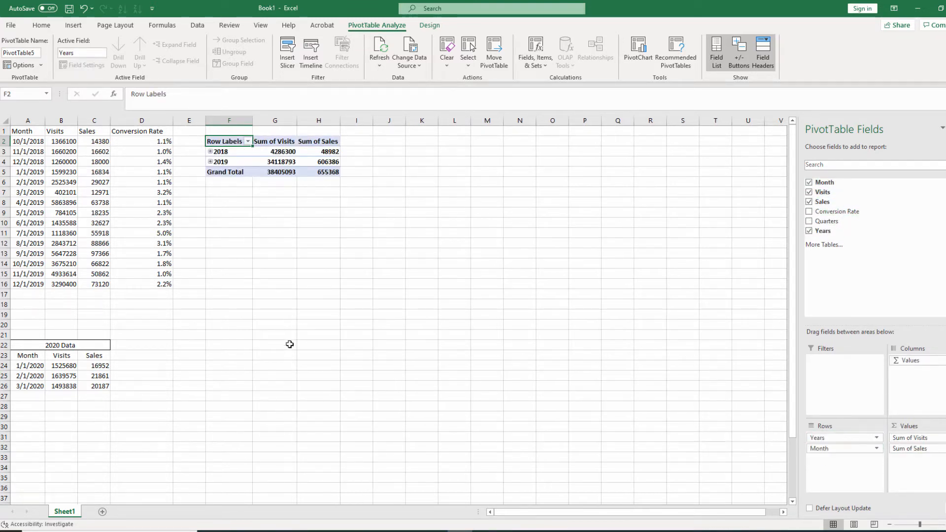
pyautogui.click(238, 155)
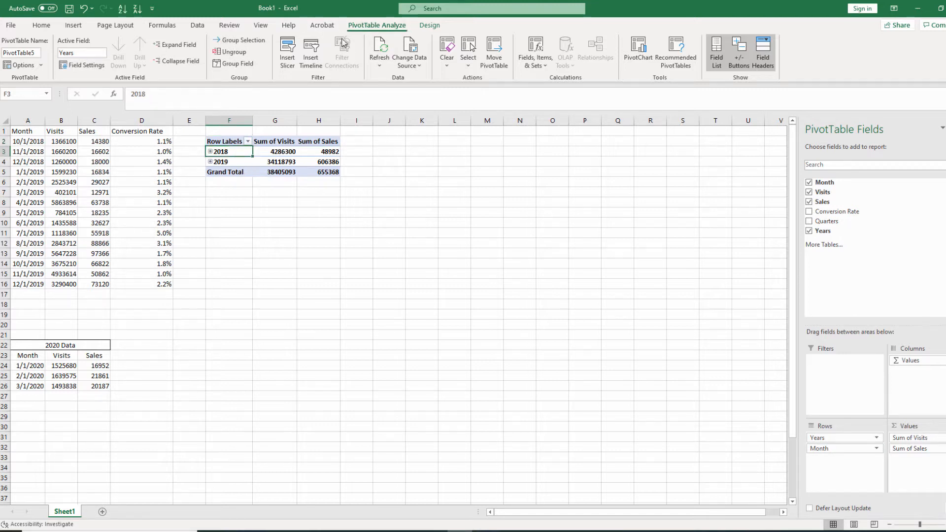
pyautogui.click(176, 44)
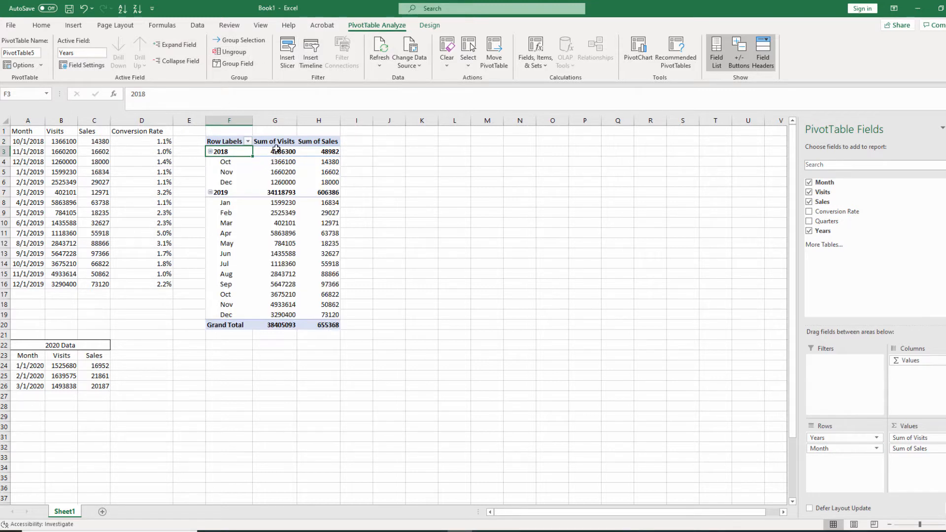
# - Format the PivotTable's visits and sales figures with comma separators and no decimal places
pyautogui.moveTo(277, 148); pyautogui.dragTo(328, 325)
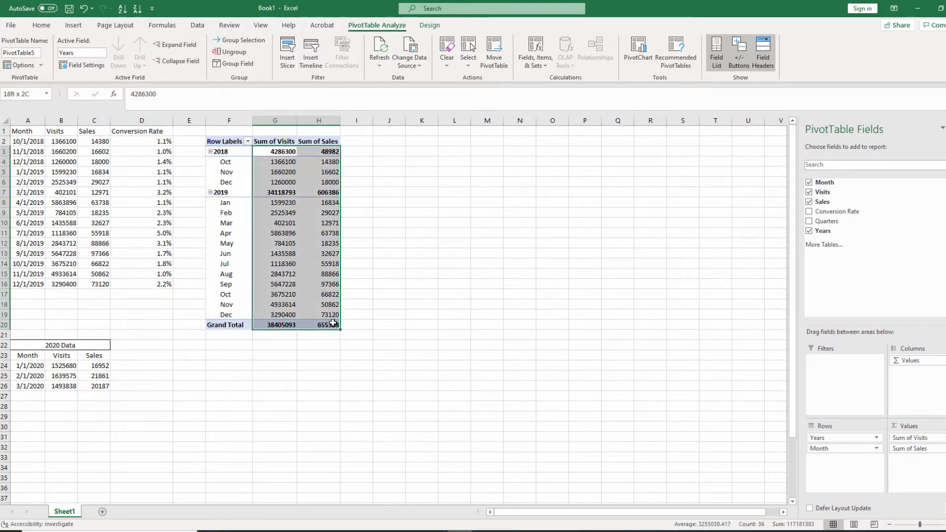
pyautogui.click(73, 25)
pyautogui.click(41, 25)
pyautogui.click(377, 61)
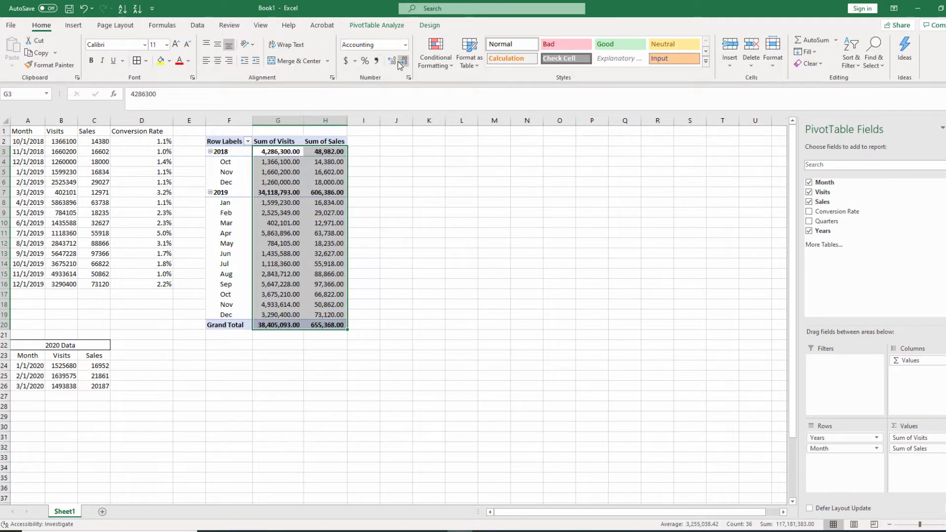
pyautogui.click(398, 61)
pyautogui.click(397, 61)
# - Insert a 2-D line PivotChart from the PivotTable and place it directly beside the table, starting at row 2
pyautogui.click(315, 151)
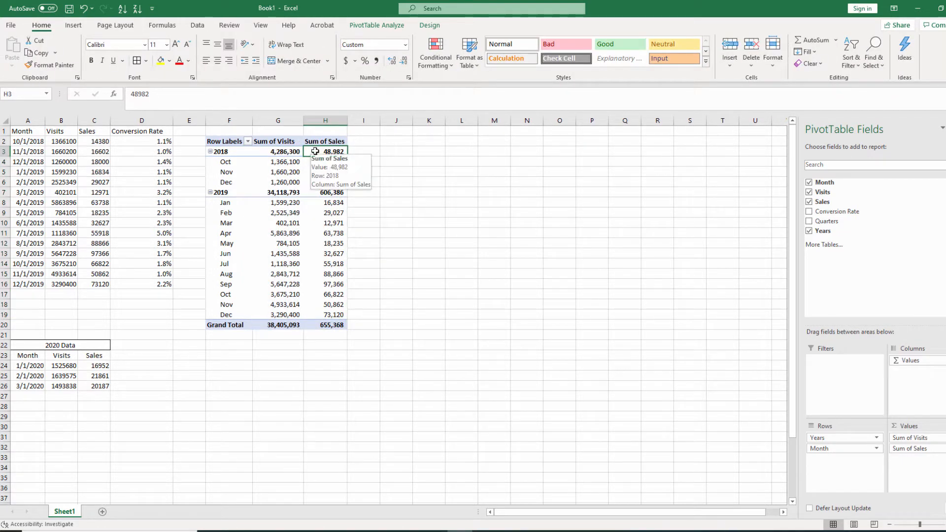
pyautogui.press('Left')
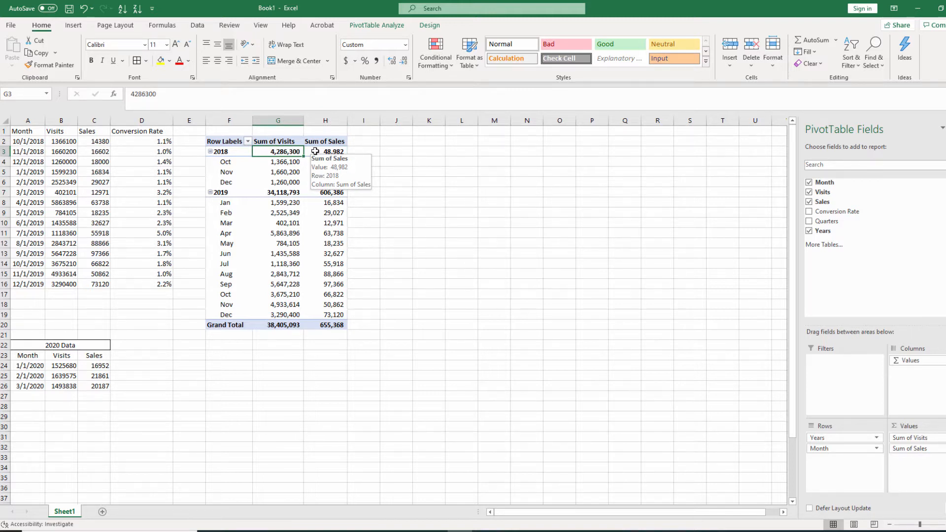
pyautogui.press('alt')
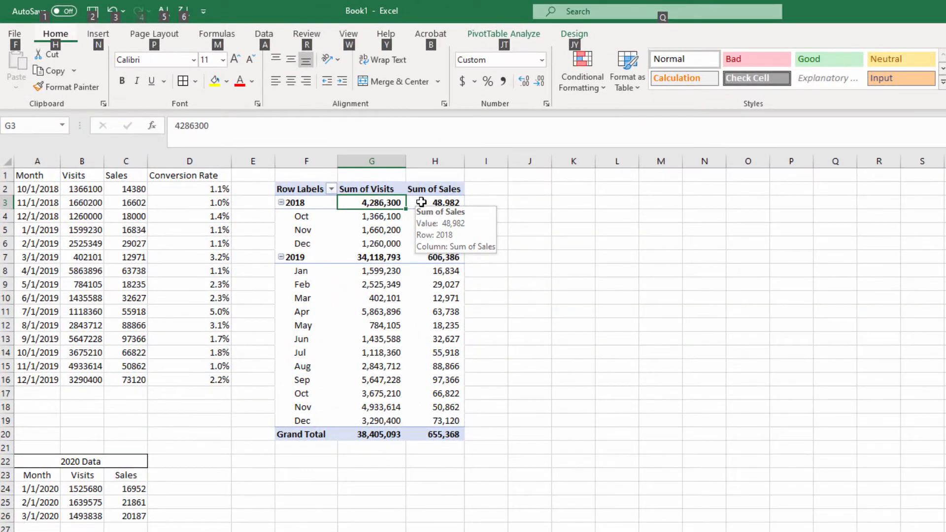
pyautogui.press('n')
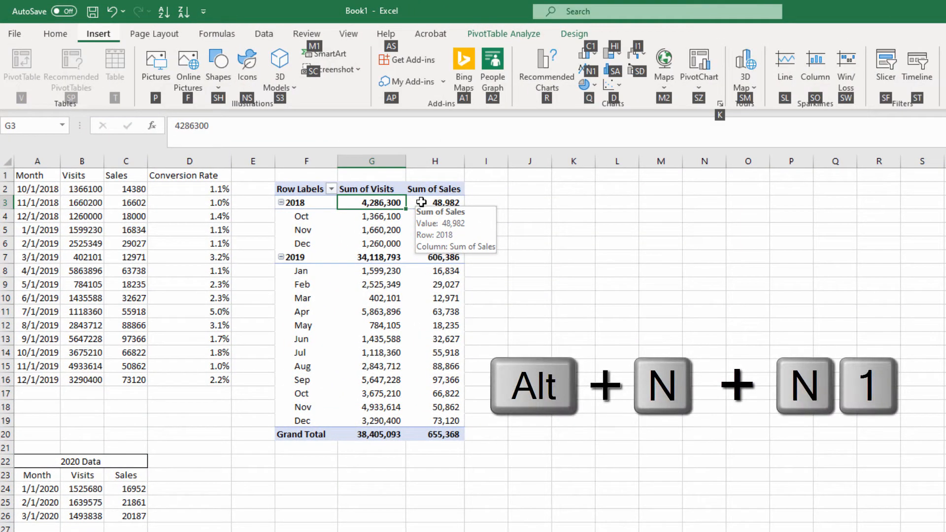
pyautogui.press('n')
pyautogui.press('1')
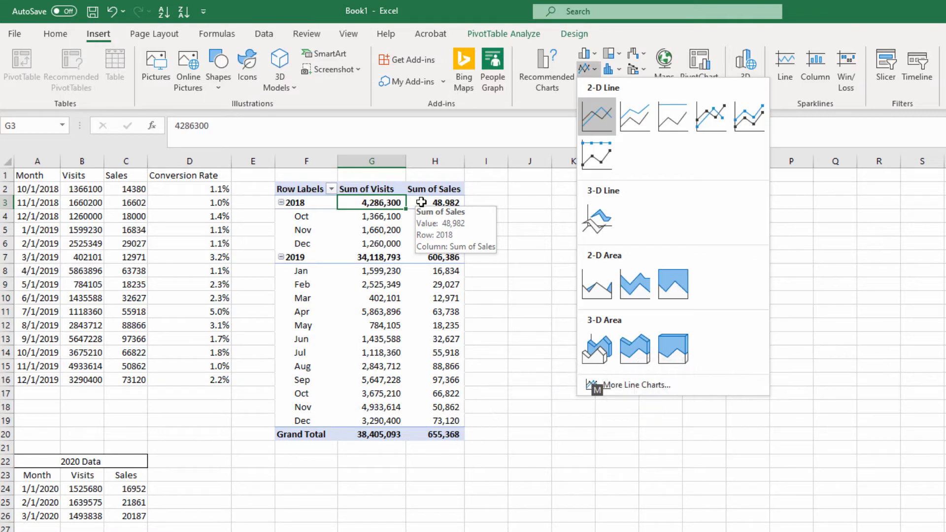
pyautogui.press('Return')
pyautogui.moveTo(637, 340); pyautogui.dragTo(748, 199)
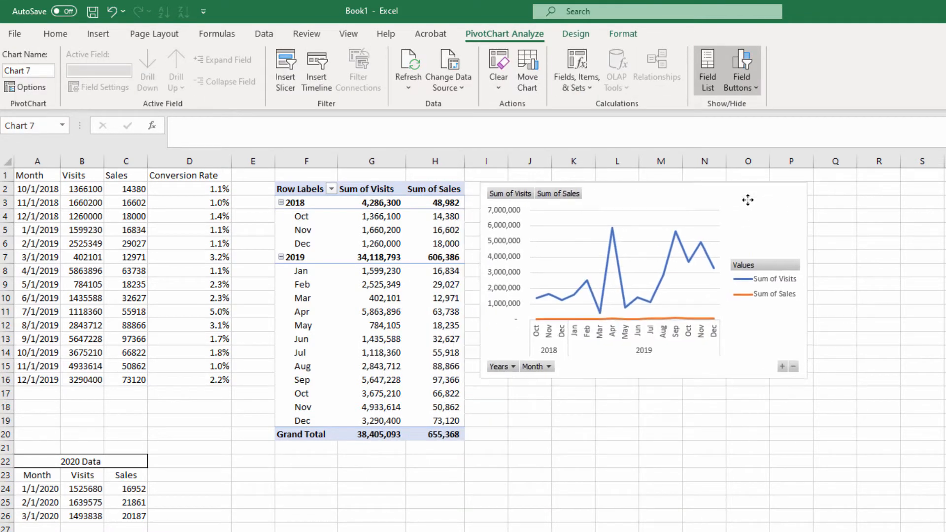
# - Change the chart to a combo of clustered columns for visits and a secondary-axis line for Sum of Sales, and enlarge it down to row 20
pyautogui.click(575, 34)
pyautogui.click(719, 83)
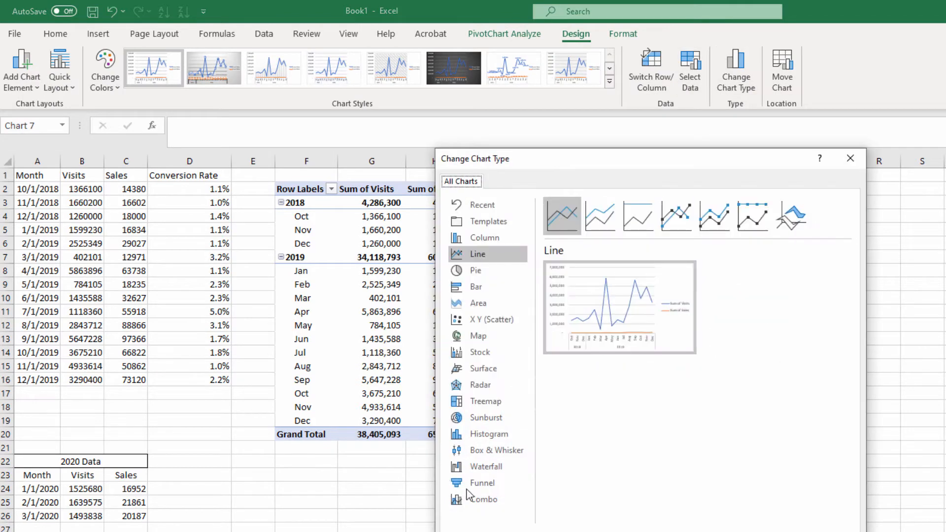
pyautogui.click(492, 499)
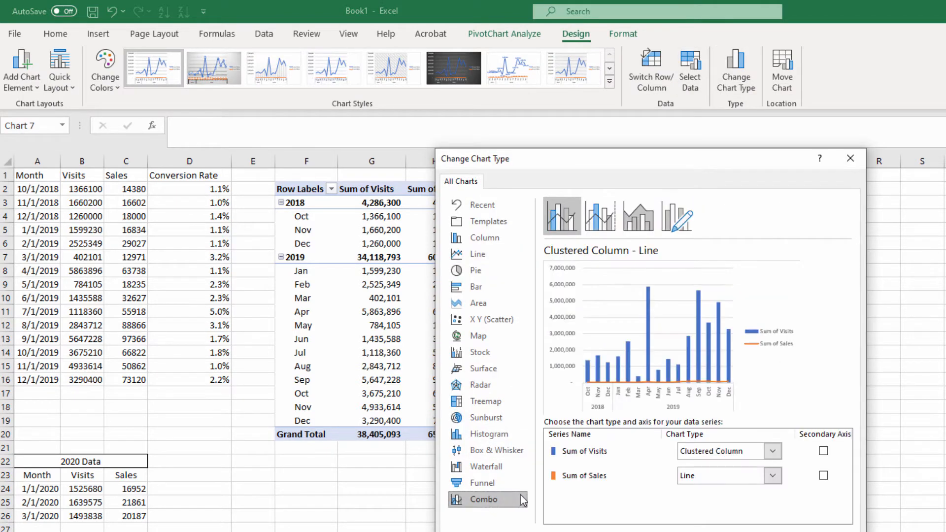
pyautogui.click(823, 475)
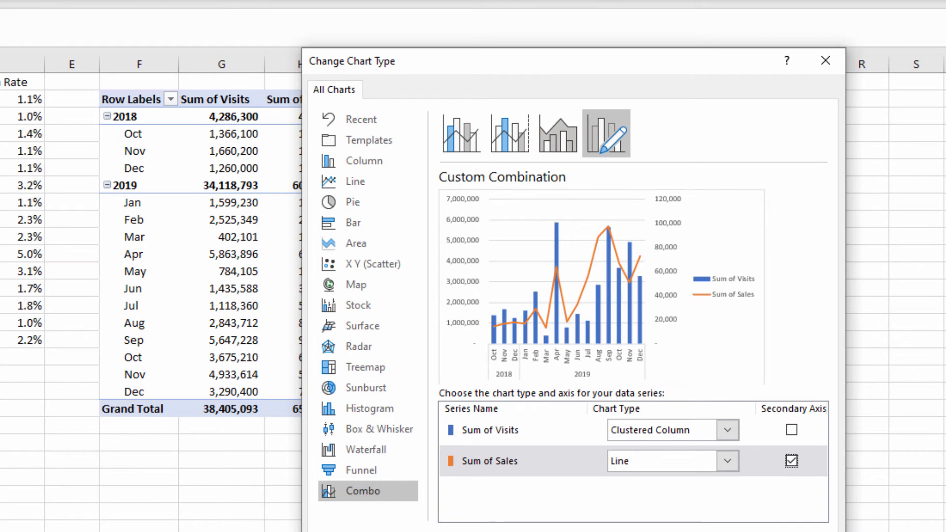
pyautogui.press('Return')
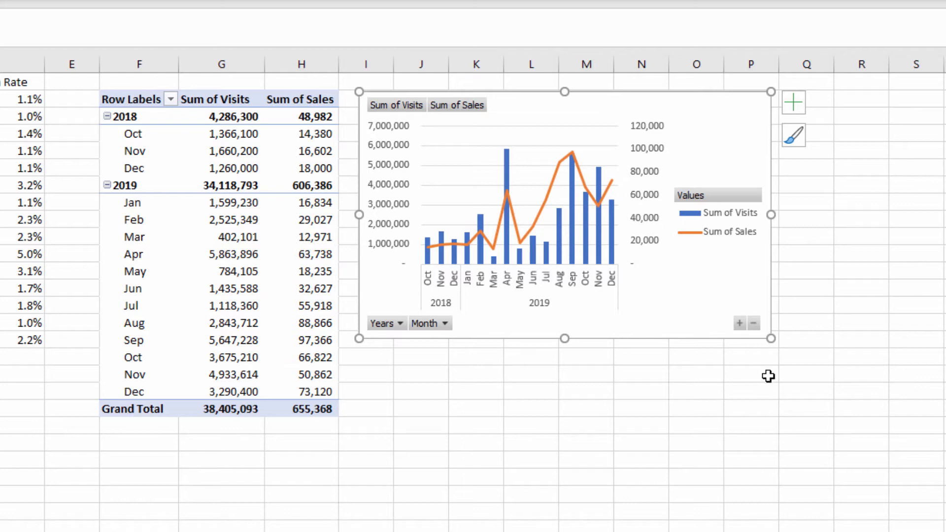
pyautogui.moveTo(771, 338); pyautogui.dragTo(871, 414)
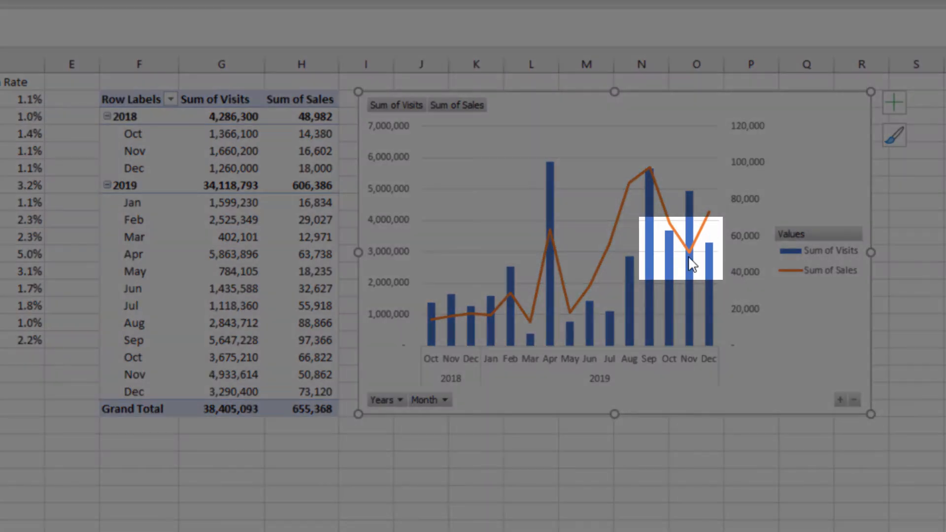
pyautogui.moveTo(694, 205)
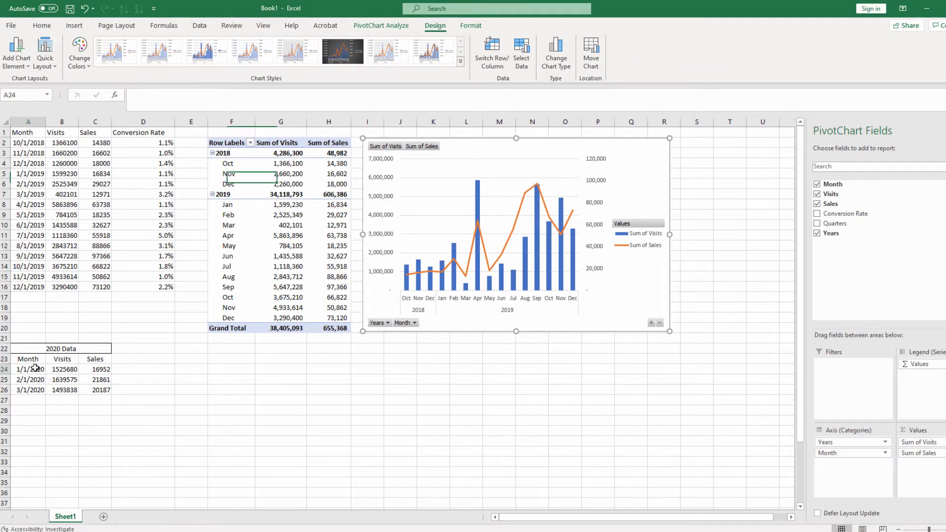
# - Copy the 2020 data rows in A24:C26 to the end of the main data, starting at A17
pyautogui.click(32, 368)
pyautogui.moveTo(87, 369)
pyautogui.mouseDown()
pyautogui.moveTo(97, 393)
pyautogui.moveTo(98, 385)
pyautogui.mouseUp()
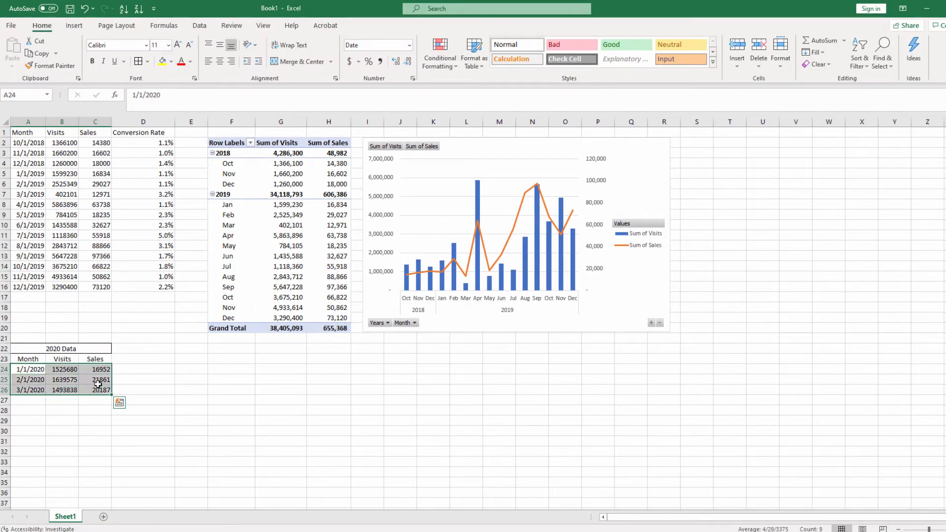
pyautogui.hotkey('ctrl', 'c')
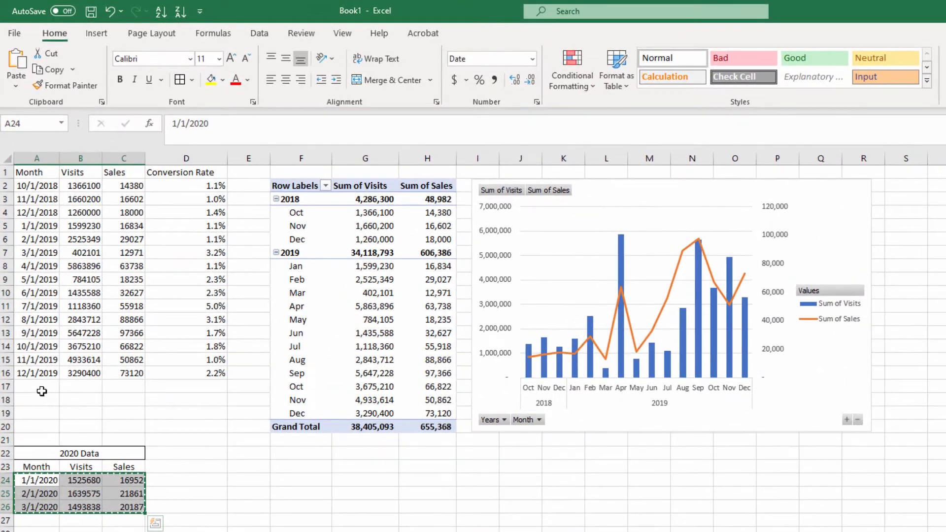
pyautogui.click(31, 298)
pyautogui.hotkey('ctrl', 'v')
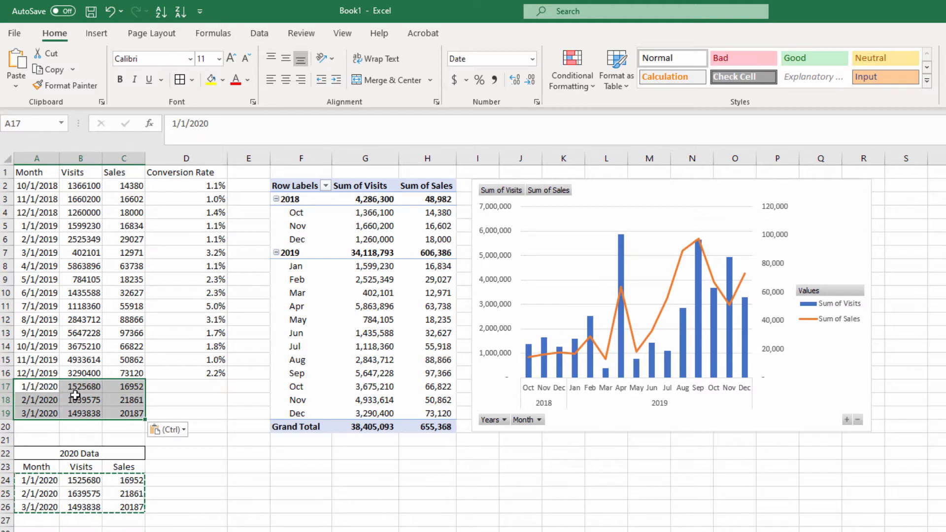
pyautogui.press('Escape')
# - Fill the Conversion Rate formula from D16 down to D19
pyautogui.click(216, 377)
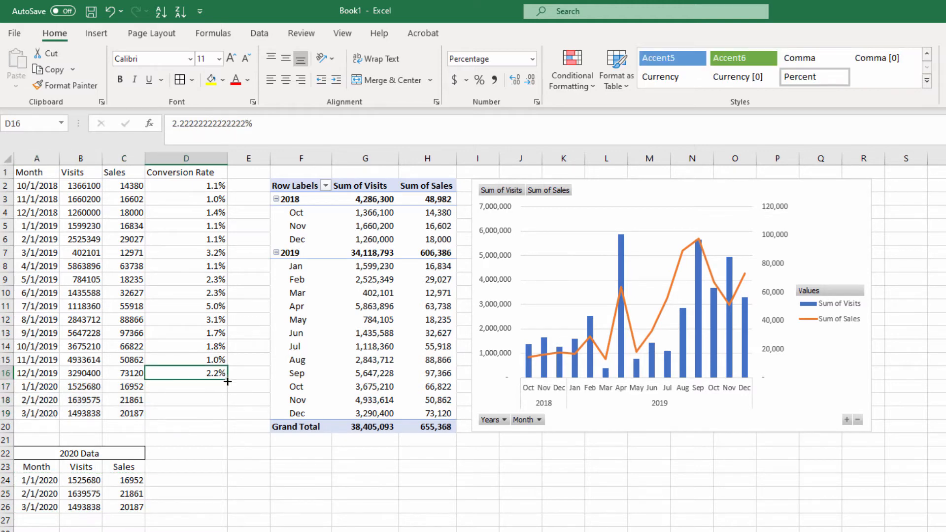
pyautogui.moveTo(227, 382); pyautogui.dragTo(225, 420)
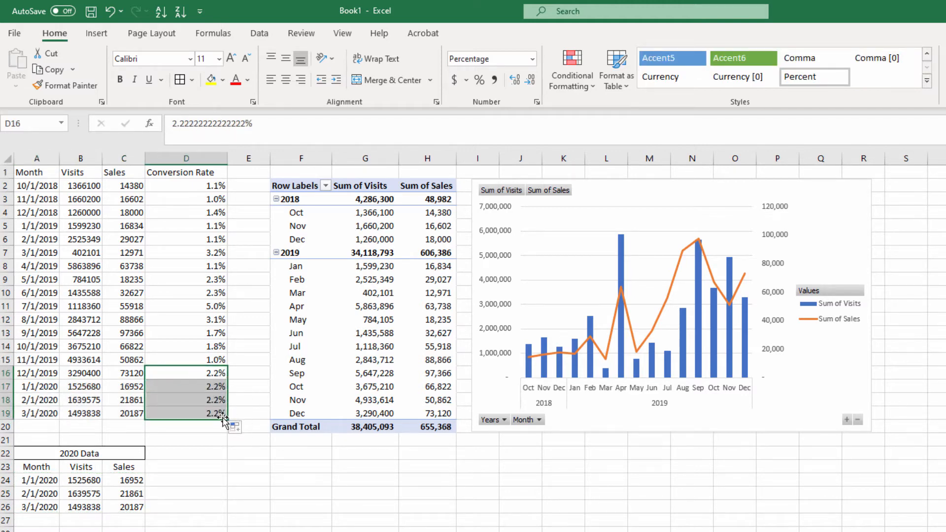
pyautogui.click(225, 418)
# - Change the PivotTable's data source range to Sheet1 A1:D19 to include the added 2020 rows
pyautogui.click(372, 346)
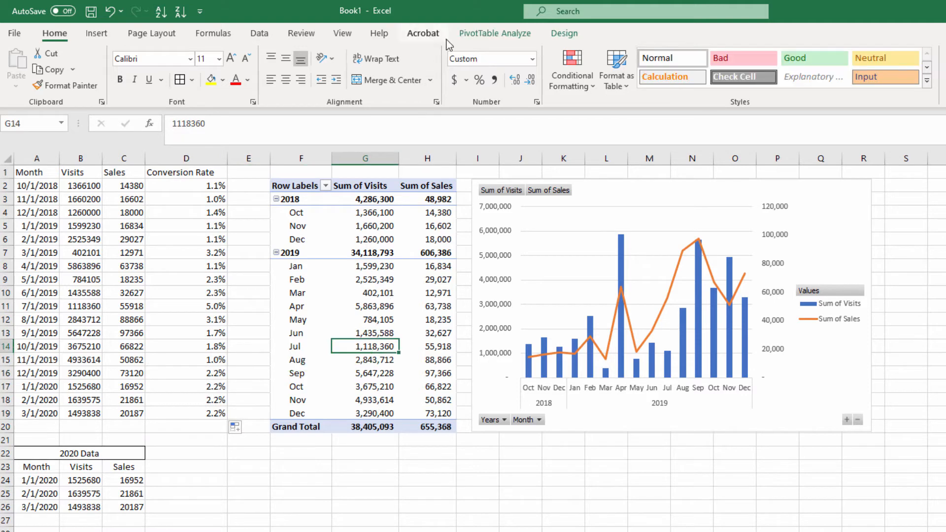
pyautogui.click(493, 33)
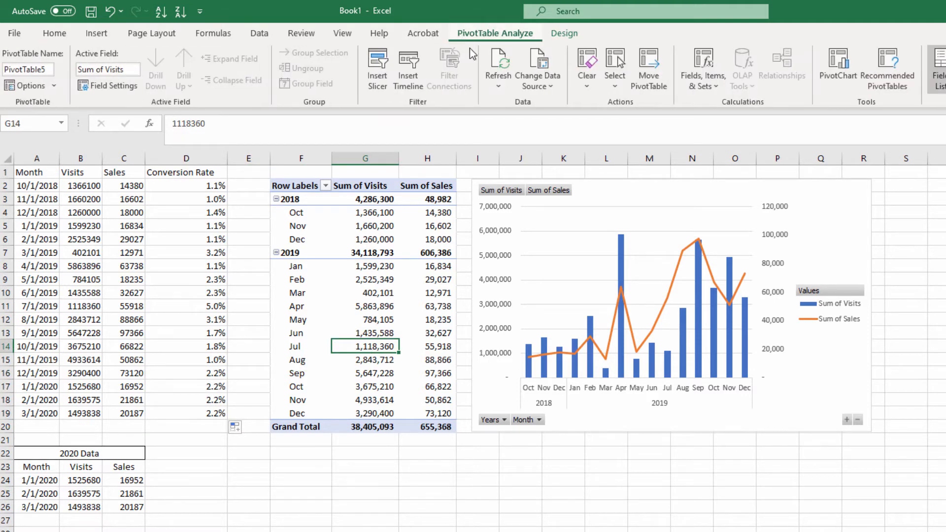
pyautogui.click(538, 94)
pyautogui.click(546, 98)
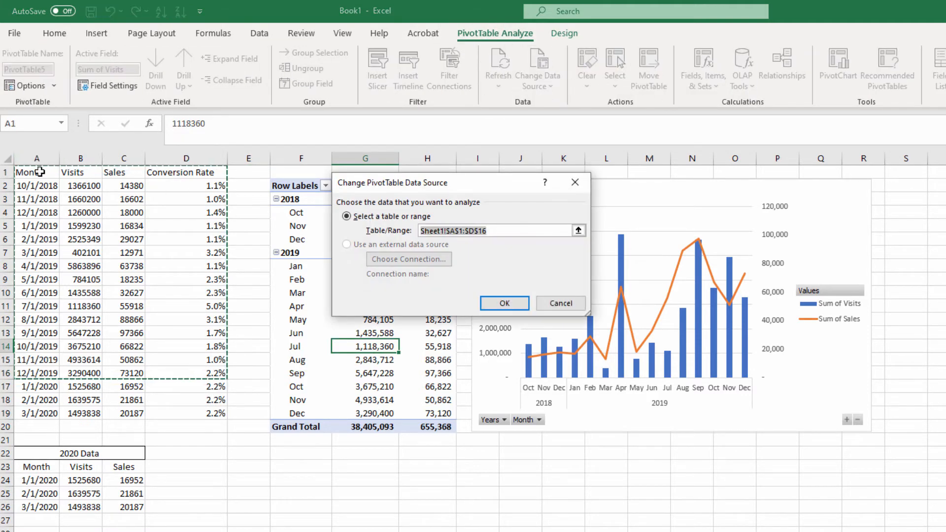
pyautogui.click(39, 171)
pyautogui.moveTo(40, 172); pyautogui.dragTo(224, 416)
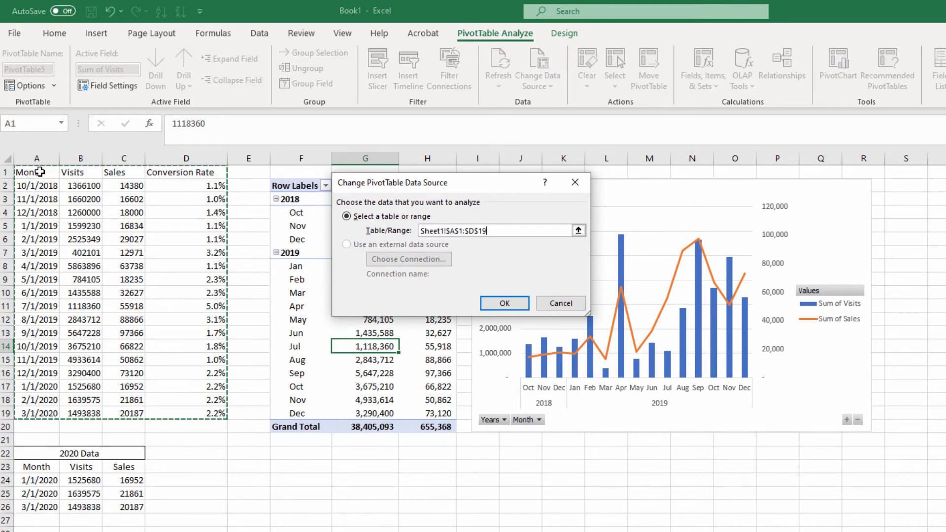
pyautogui.click(504, 304)
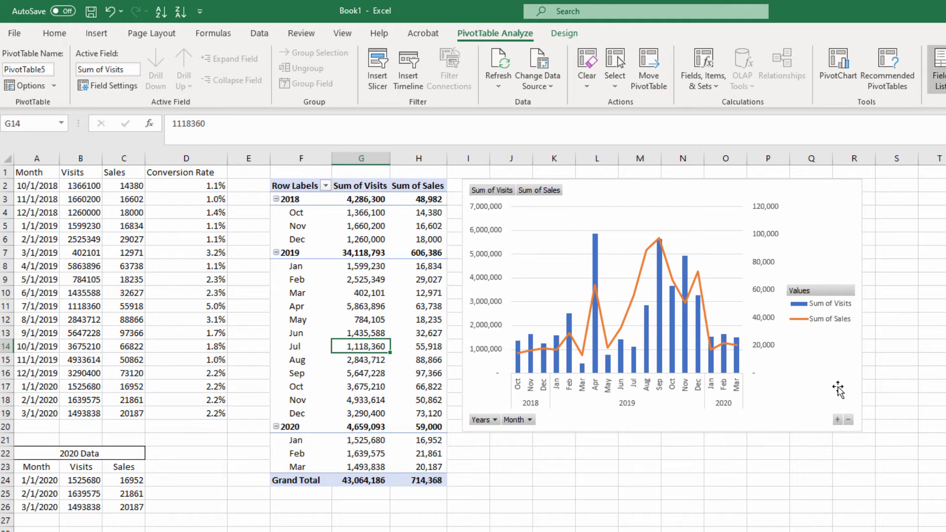
# - Enlarge the PivotChart from its lower corner so it extends to column S and down to row 24
pyautogui.click(857, 424)
pyautogui.moveTo(862, 431); pyautogui.dragTo(907, 481)
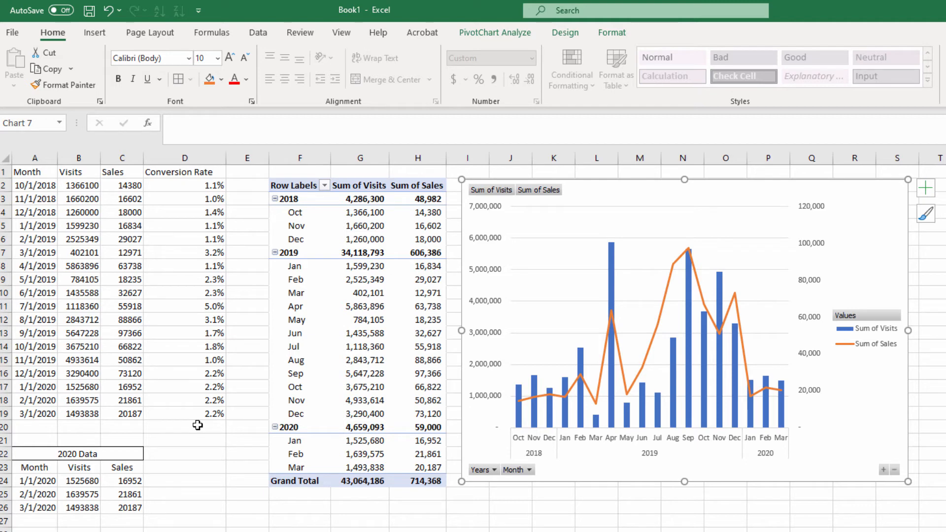
# - Clear the 2020 rows in A17:D19 and set the PivotTable's source range back to Sheet1 A1:D16
pyautogui.moveTo(195, 414); pyautogui.dragTo(54, 386)
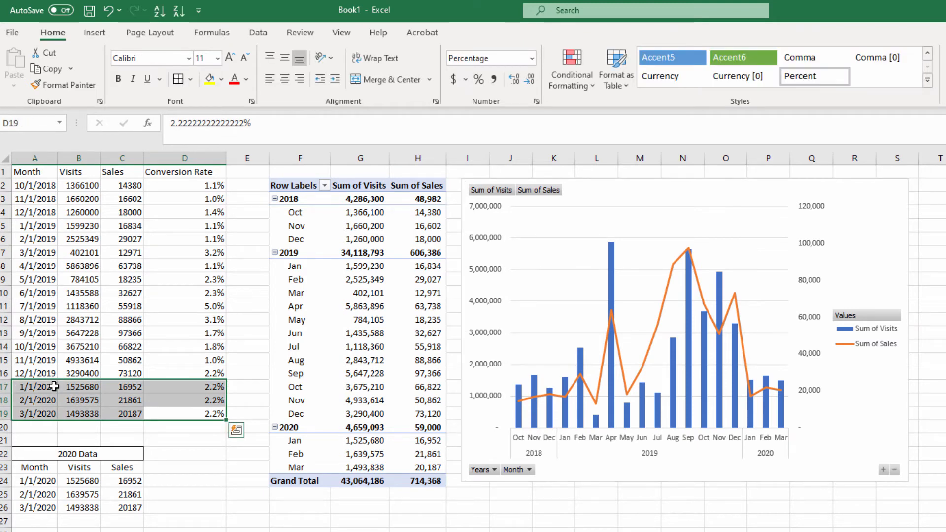
pyautogui.press('Delete')
pyautogui.click(345, 347)
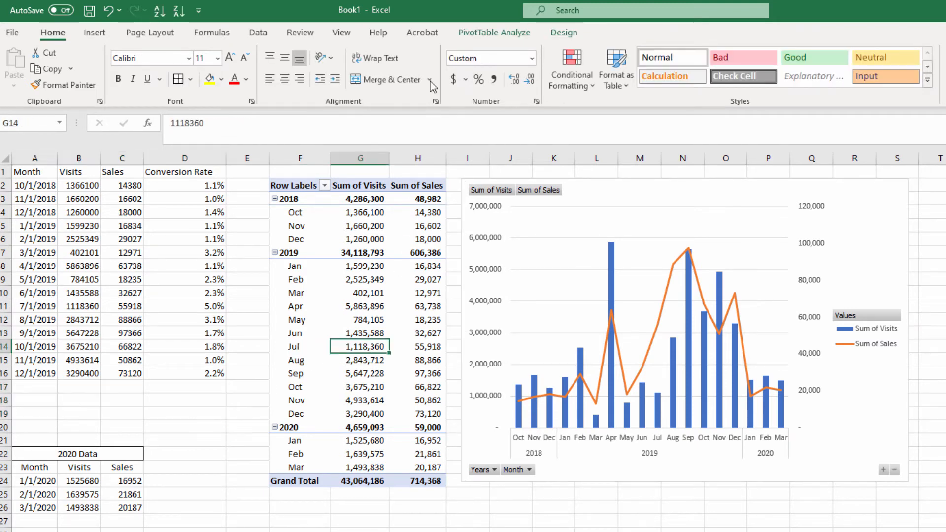
pyautogui.click(494, 32)
pyautogui.click(537, 81)
pyautogui.click(555, 105)
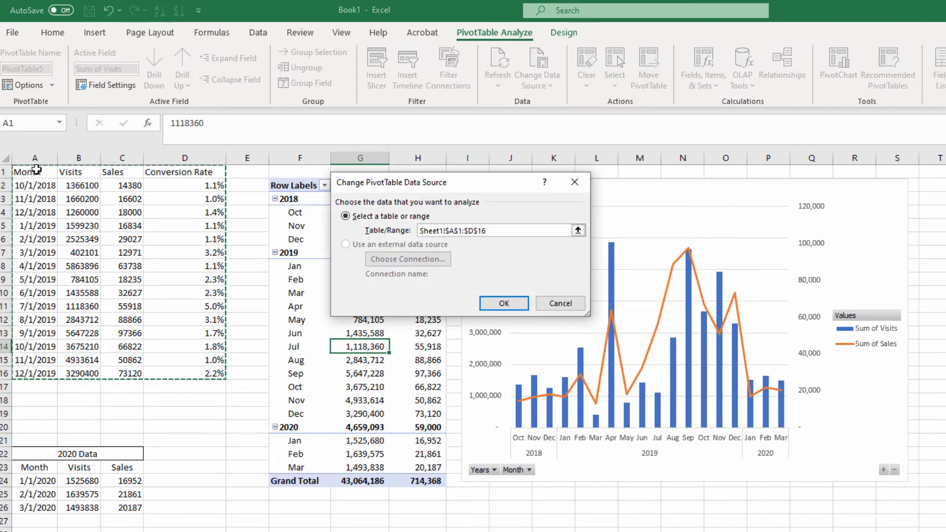
pyautogui.press('Return')
# - Move the PivotChart slightly to the right and up, so its upper edge lies in row 1
pyautogui.click(620, 189)
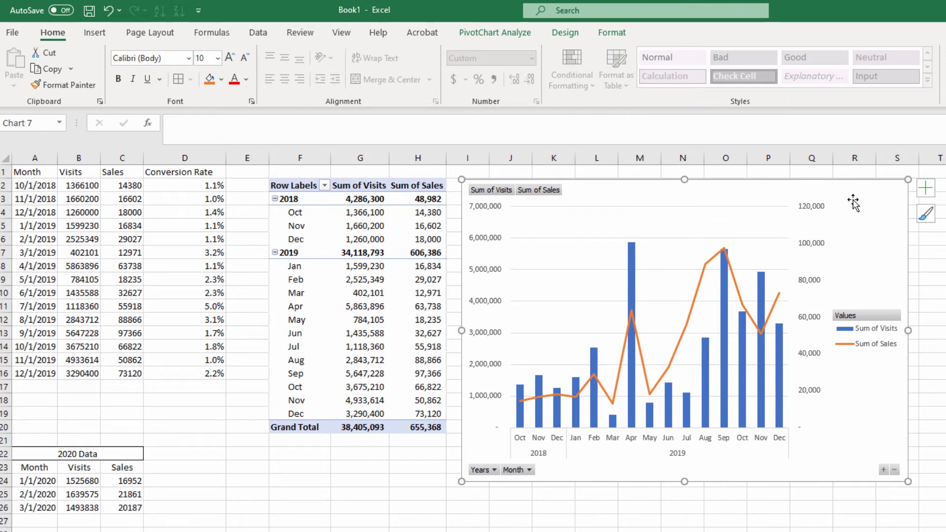
pyautogui.moveTo(848, 199)
pyautogui.mouseDown()
pyautogui.moveTo(869, 192)
pyautogui.moveTo(859, 192)
pyautogui.mouseUp()
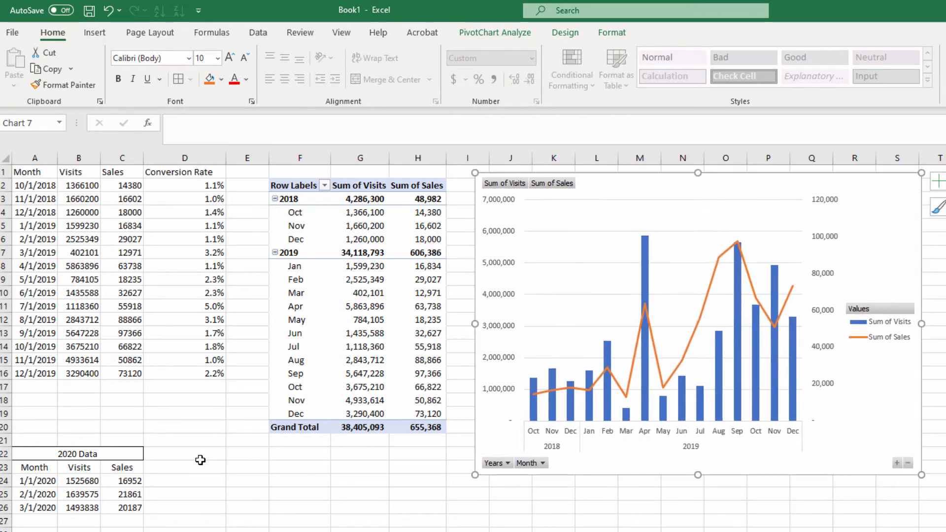
# - Convert the main data range A1:D16 into an Excel table with headers
pyautogui.click(170, 318)
pyautogui.hotkey('ctrl', 'Home')
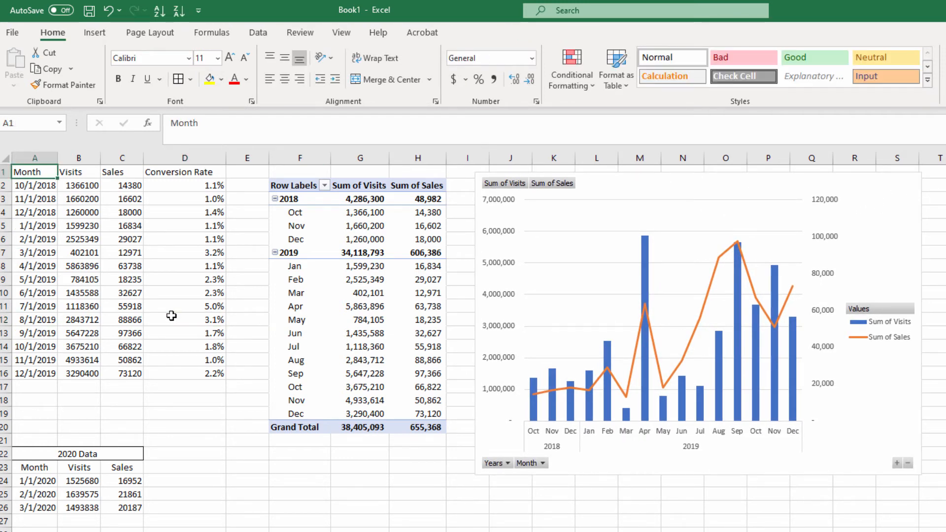
pyautogui.hotkey('ctrl', 'a')
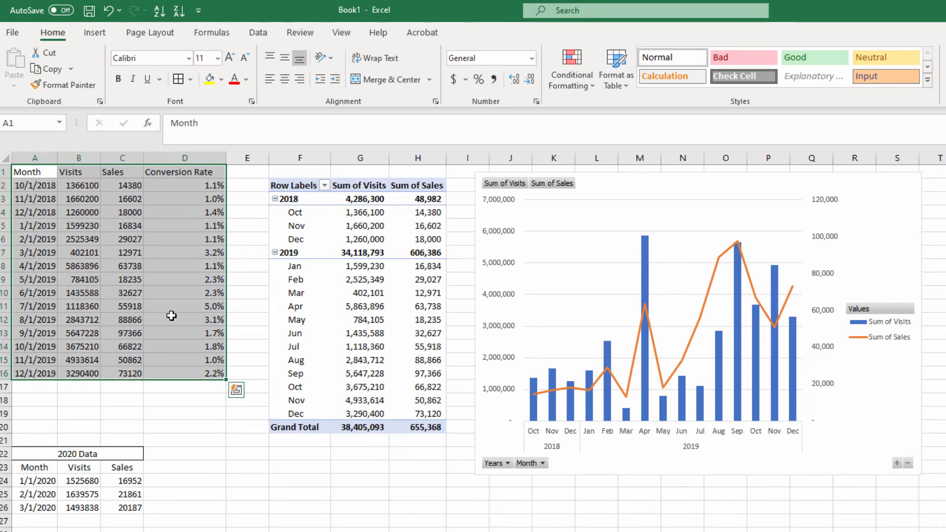
pyautogui.hotkey('ctrl', 't')
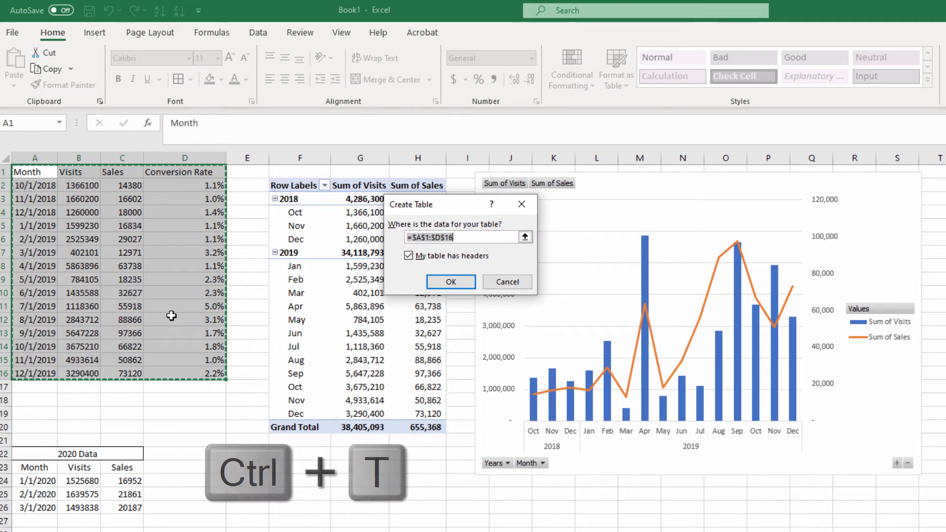
pyautogui.press('Return')
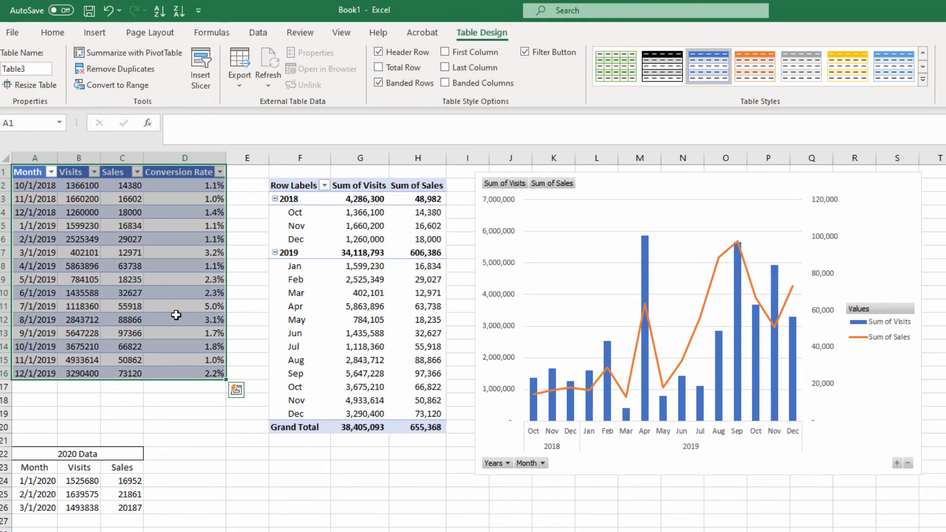
# - Change the PivotTable's data source to Table3, the table covering A1:D16
pyautogui.click(345, 267)
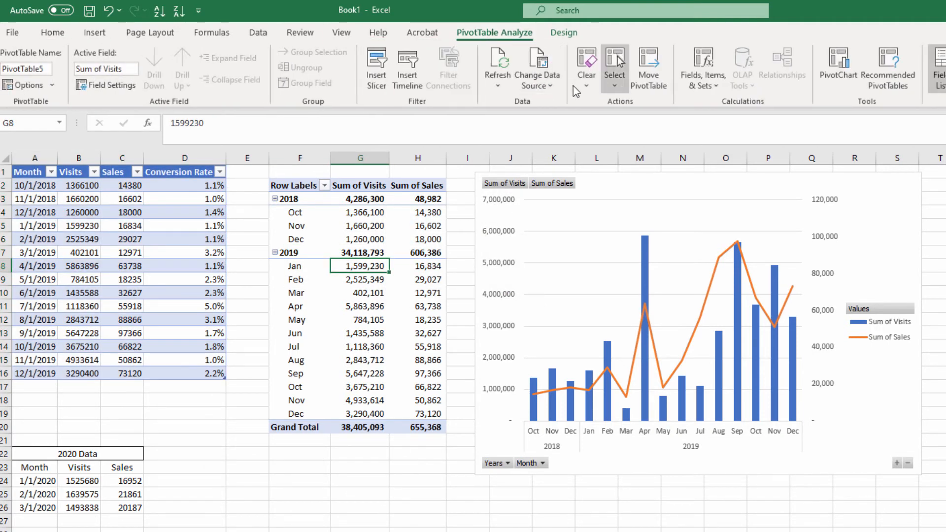
pyautogui.click(553, 84)
pyautogui.click(562, 105)
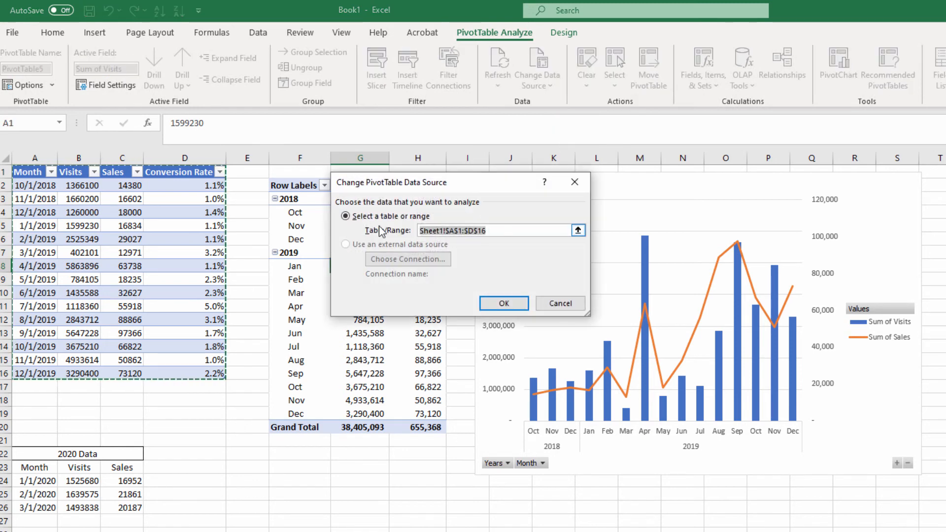
pyautogui.click(36, 168)
pyautogui.click(36, 196)
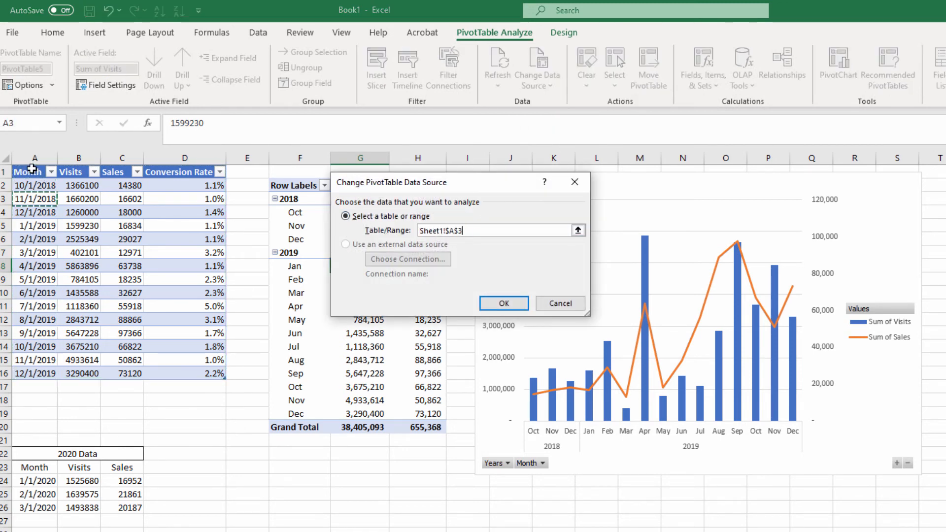
pyautogui.click(29, 172)
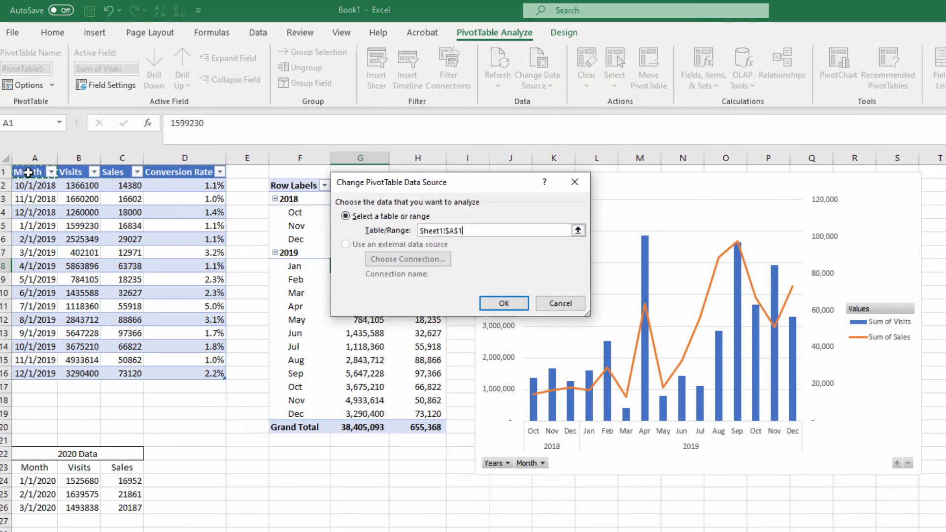
pyautogui.hotkey('ctrl', 'shift', 'Right')
pyautogui.hotkey('ctrl', 'shift', 'Down')
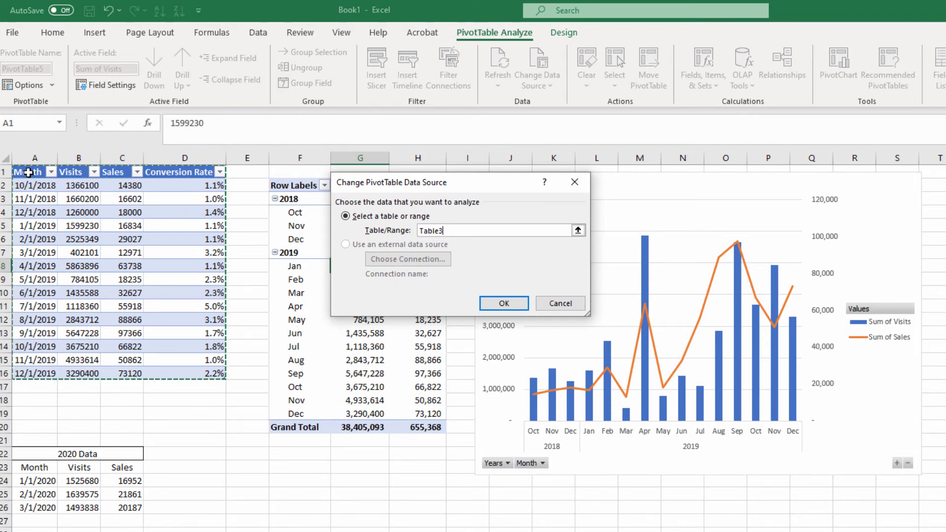
pyautogui.press('Return')
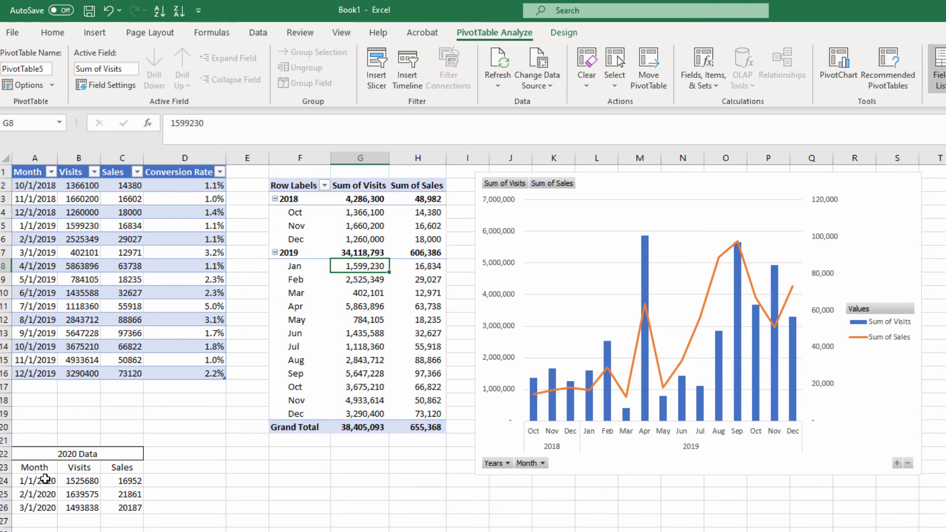
# - Append the 2020 rows from A24:C26 to the table at A17 and fill the Conversion Rate from D16 down to D19
pyautogui.moveTo(42, 481); pyautogui.dragTo(110, 510)
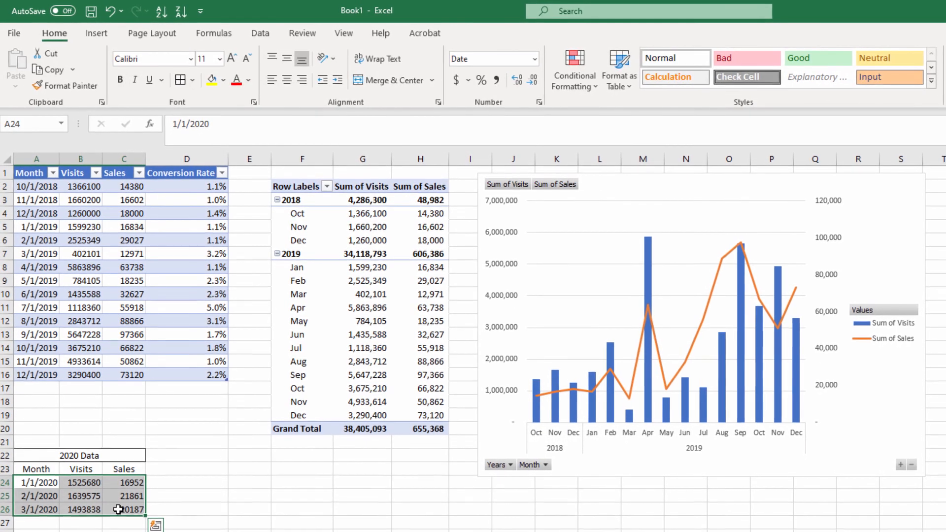
pyautogui.hotkey('ctrl', 'c')
pyautogui.click(46, 388)
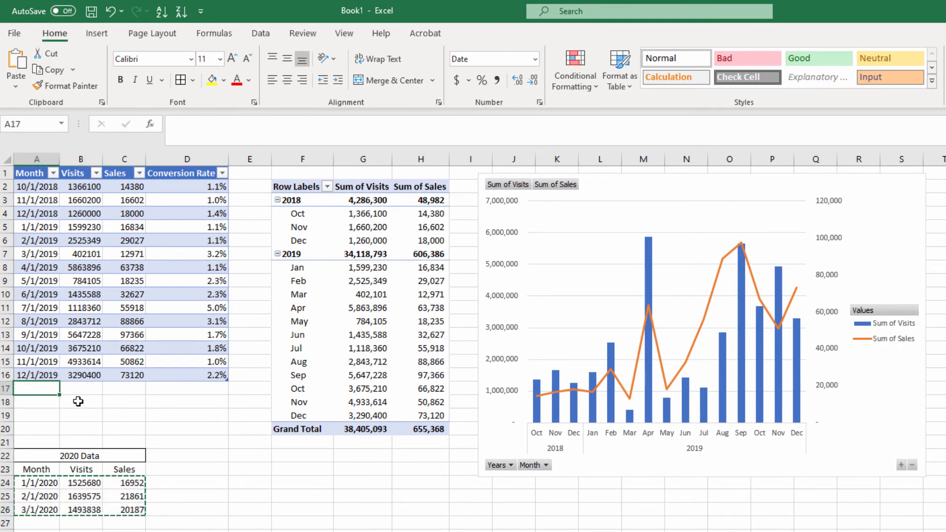
pyautogui.hotkey('ctrl', 'v')
pyautogui.click(200, 376)
pyautogui.doubleClick(228, 381)
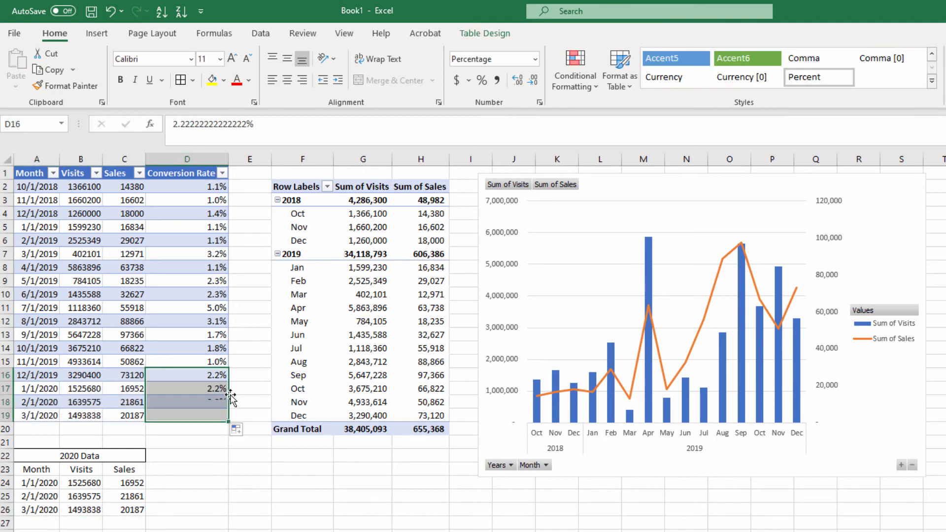
pyautogui.click(224, 417)
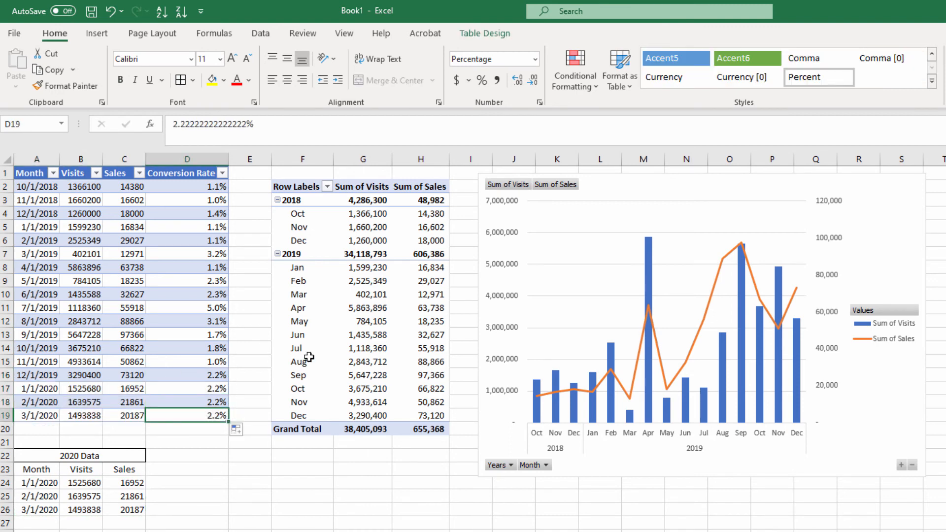
# - Refresh the PivotTable to include the 2020 rows appended to its source table
pyautogui.rightClick(355, 285)
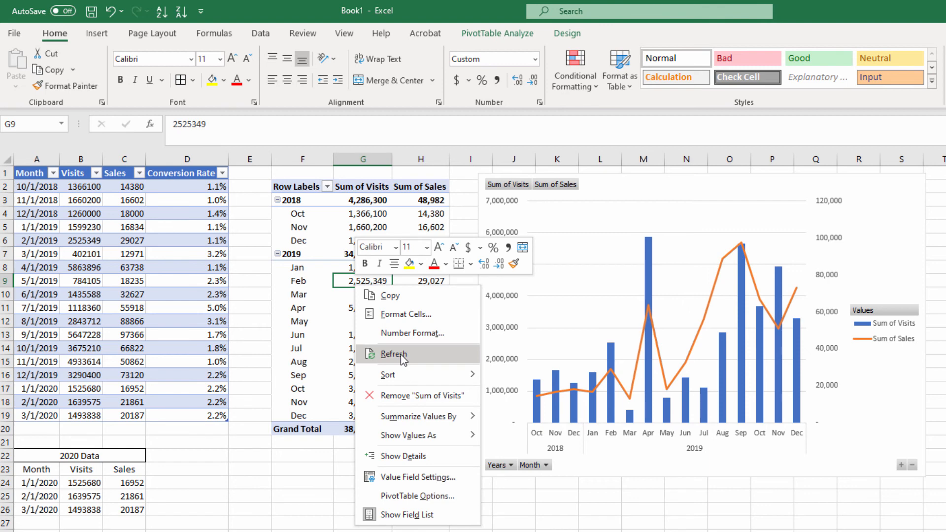
pyautogui.click(393, 354)
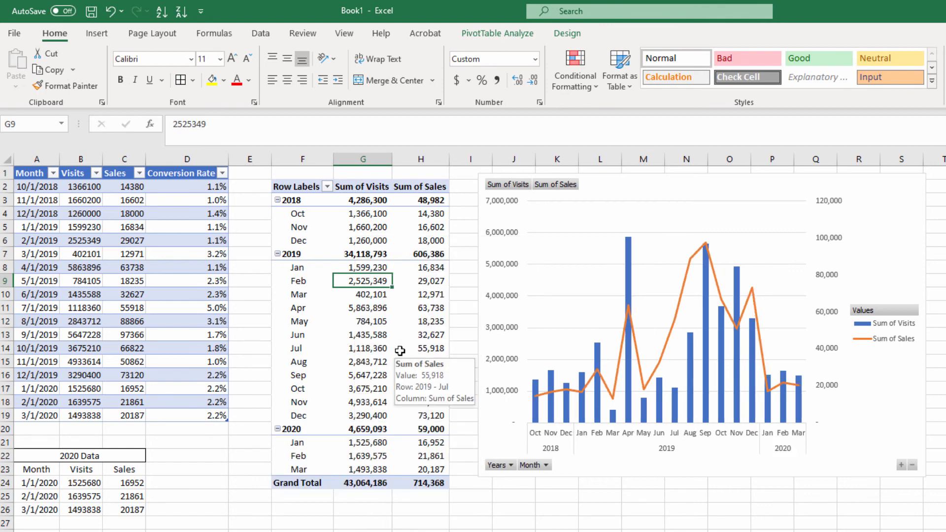